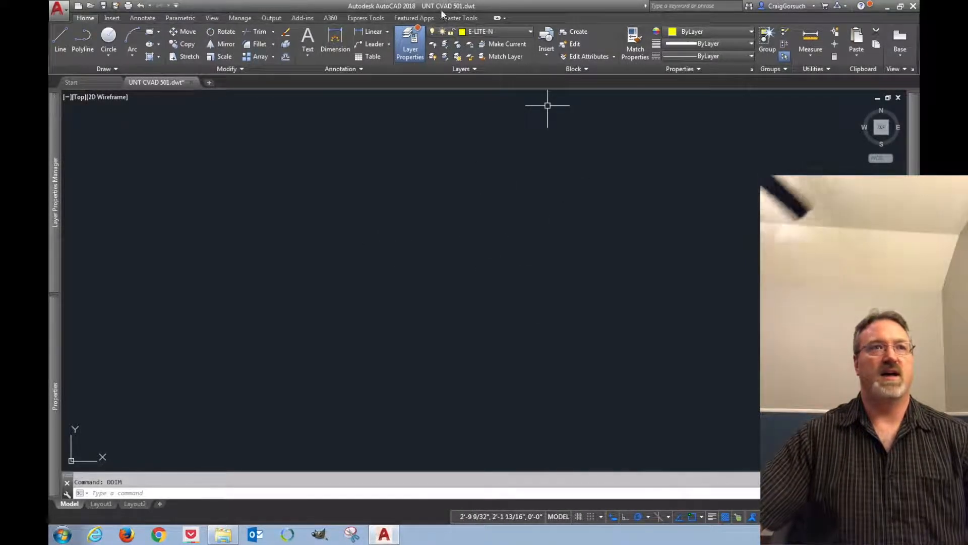
left_click_drag(429, 8, 475, 14)
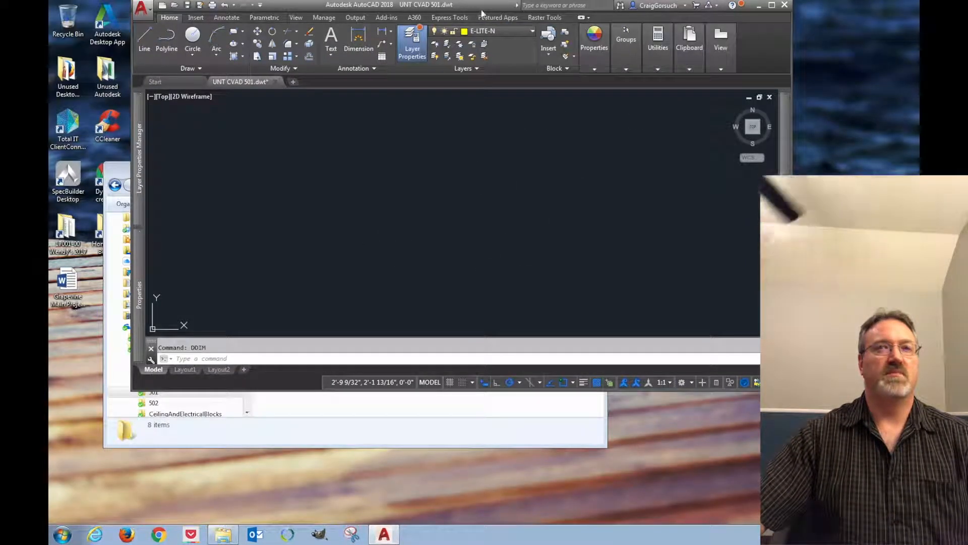
left_click(771, 5)
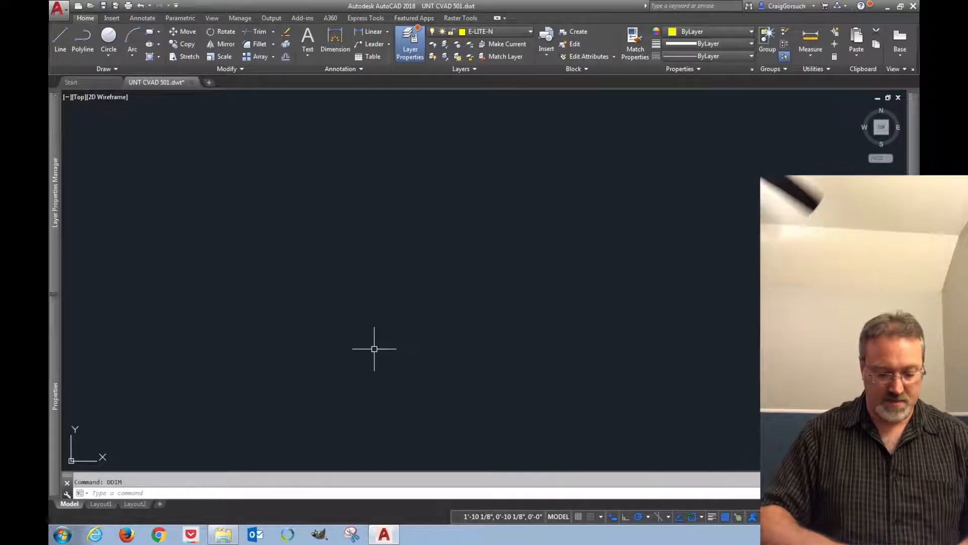
Make the Annotative dimension style current and open it for modification
type("DDIM")
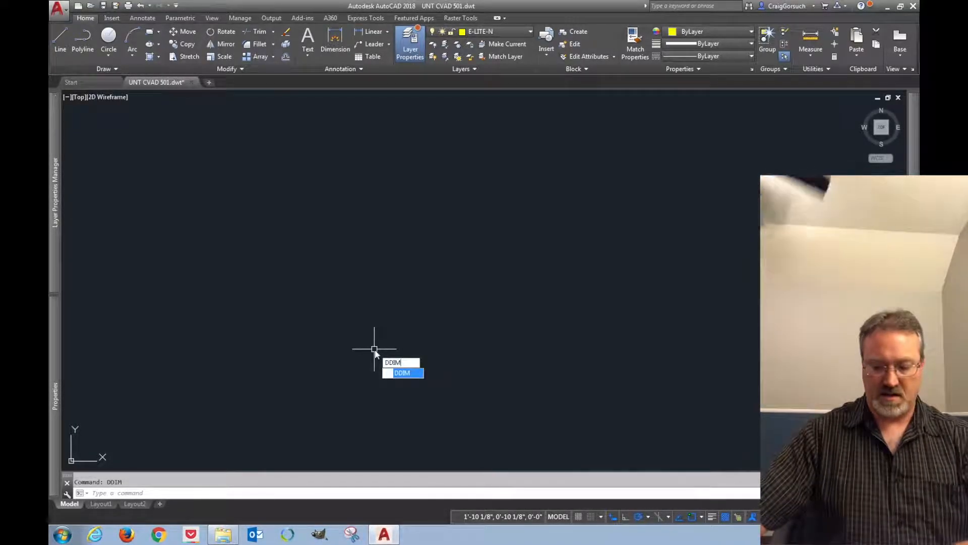
key("Return")
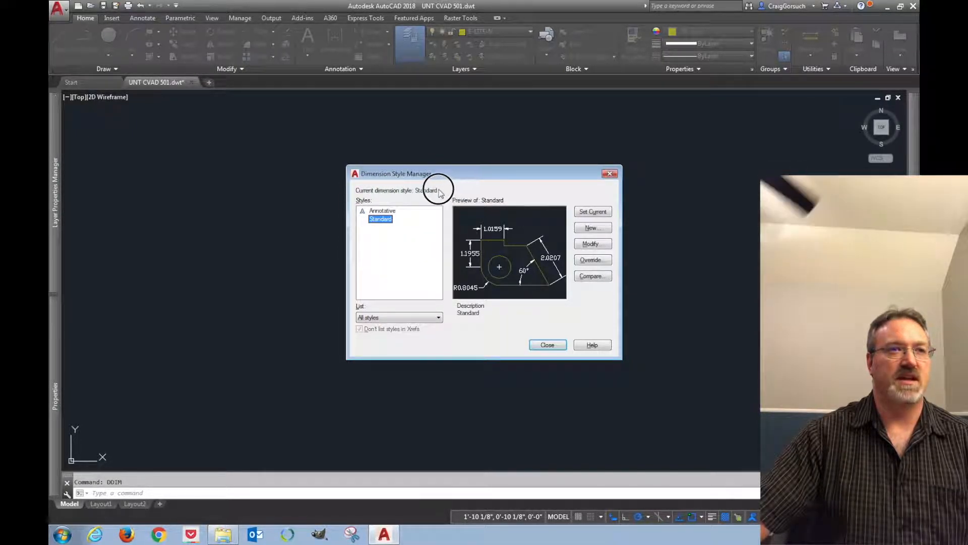
left_click(382, 211)
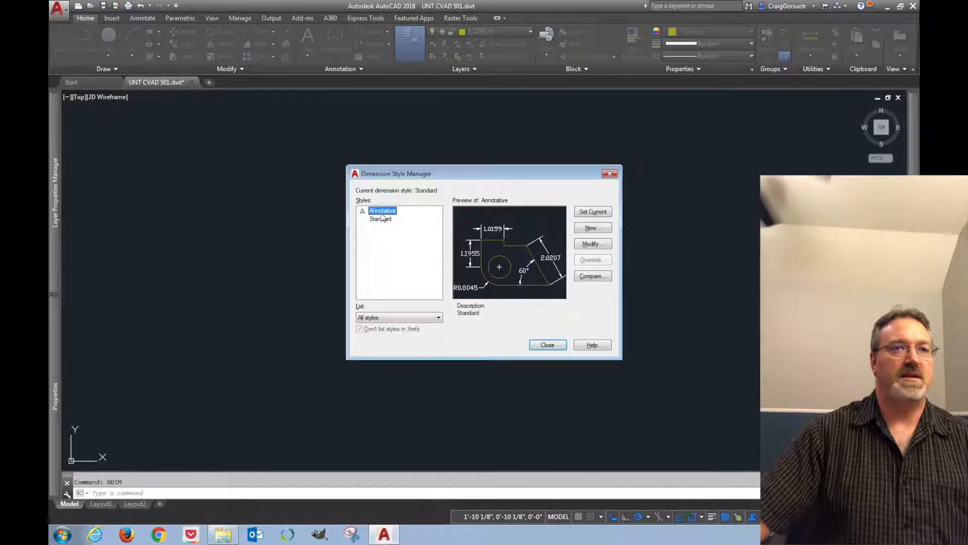
left_click(594, 212)
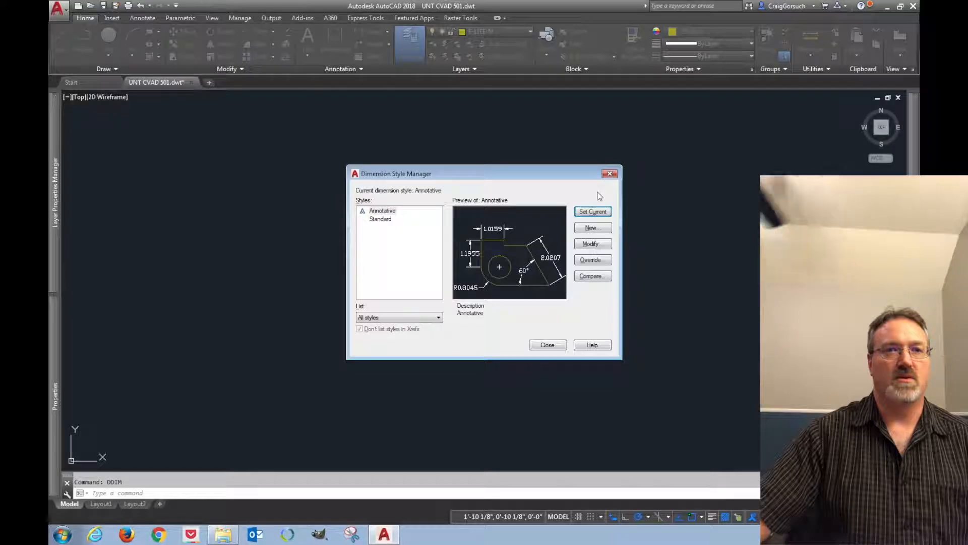
left_click(599, 245)
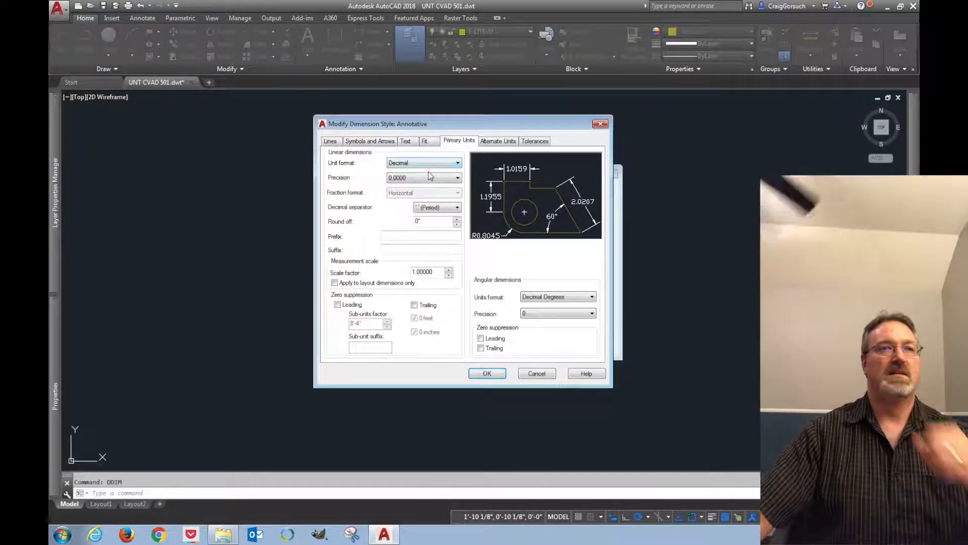
Set the first and second arrowheads to Architectural tick
left_click(380, 144)
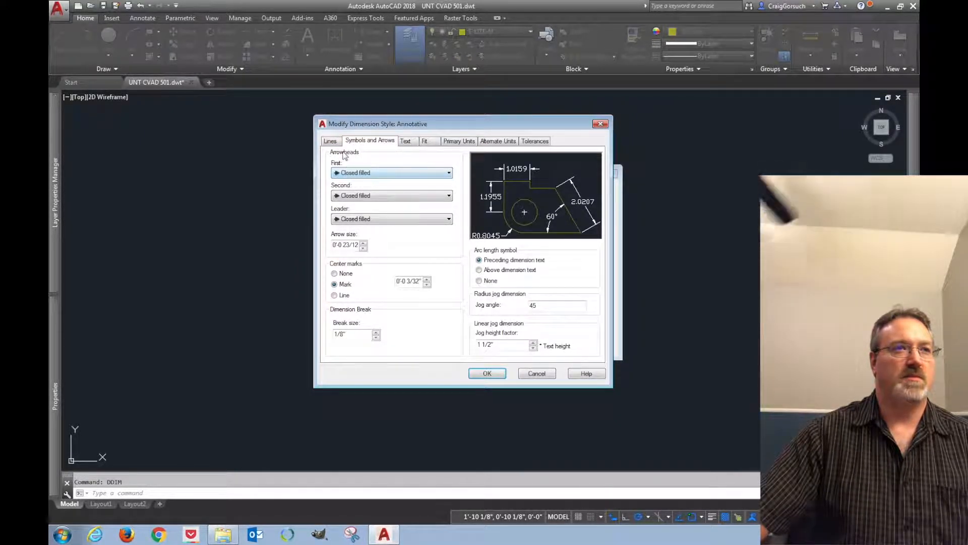
left_click(358, 173)
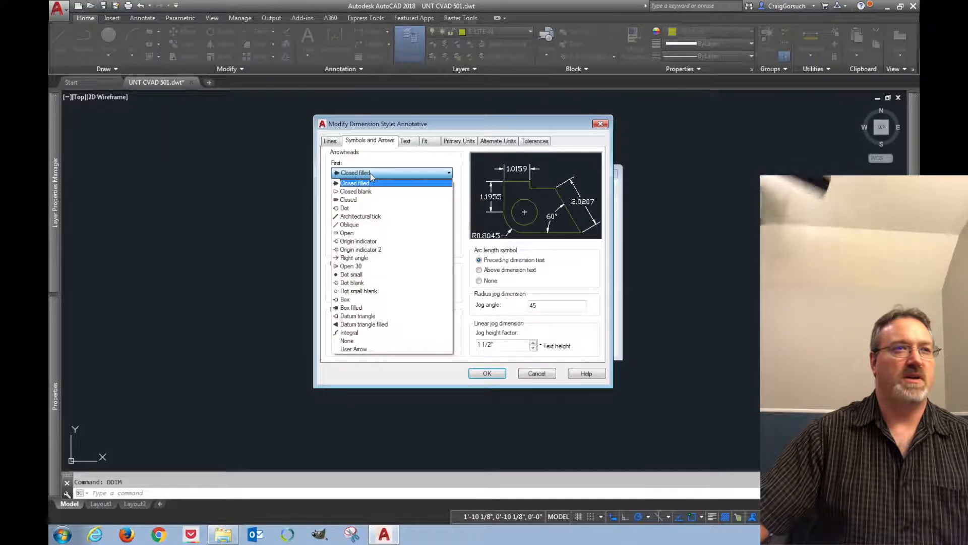
left_click(360, 217)
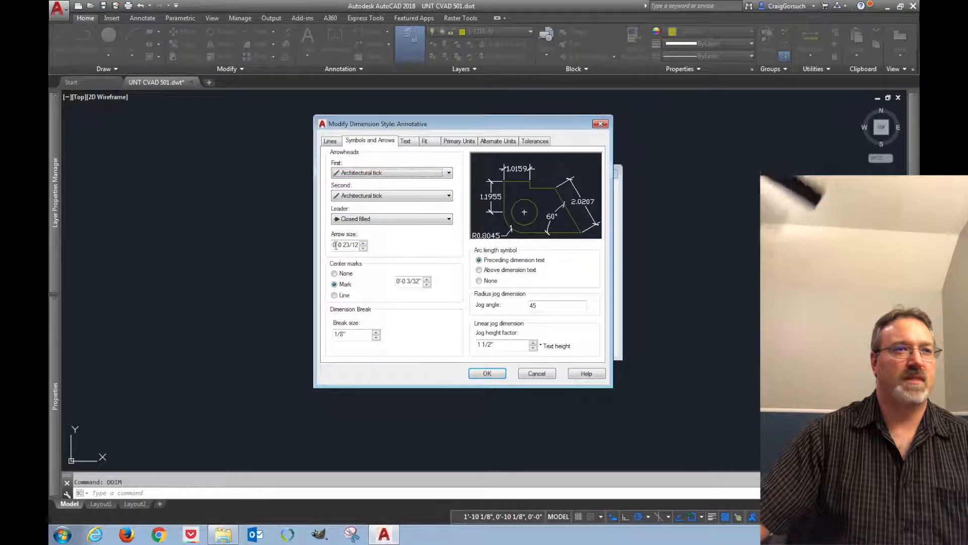
Set the arrow size to 1/16" and turn center marks off
left_click(336, 245)
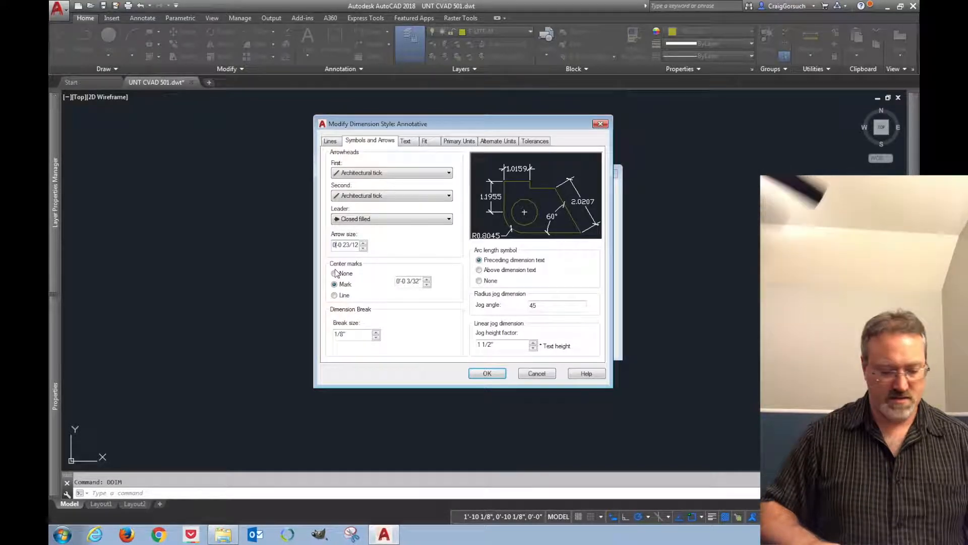
key("Left")
key("shift+Right")
key("shift+Right")
key("shift+Right")
key("shift+Right")
key("shift+Right")
key("shift+Right")
key("shift+Right")
key("shift+Right")
key("shift+Right")
key("shift+Right")
key("shift+Right")
key("shift+Right")
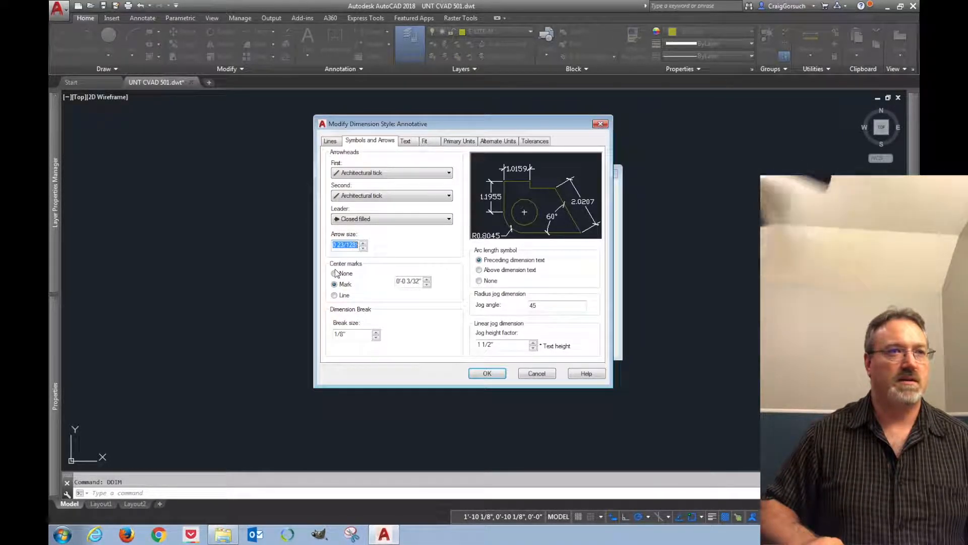
type("1/16")
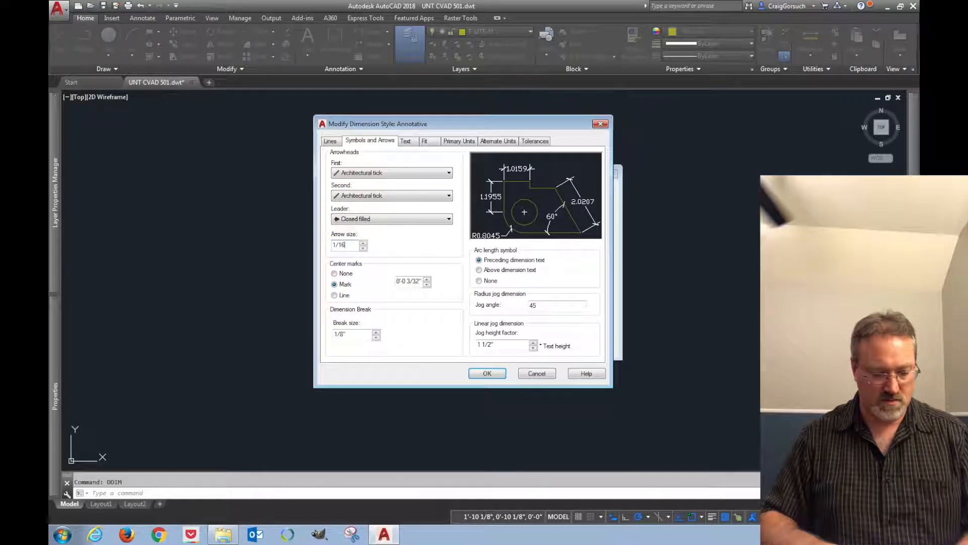
left_click(335, 273)
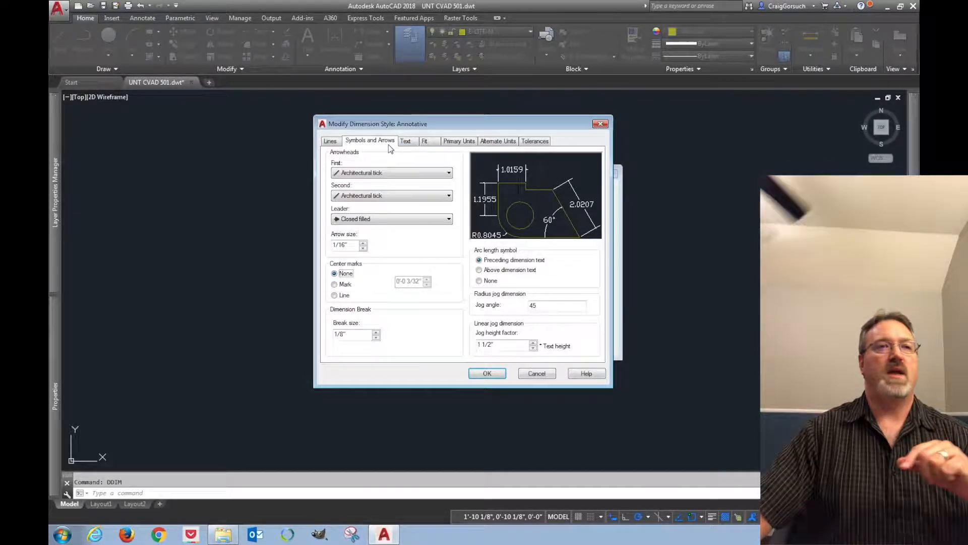
Set dimension lines to extend 1/32" beyond ticks with a baseline spacing of 1/4"
left_click(331, 142)
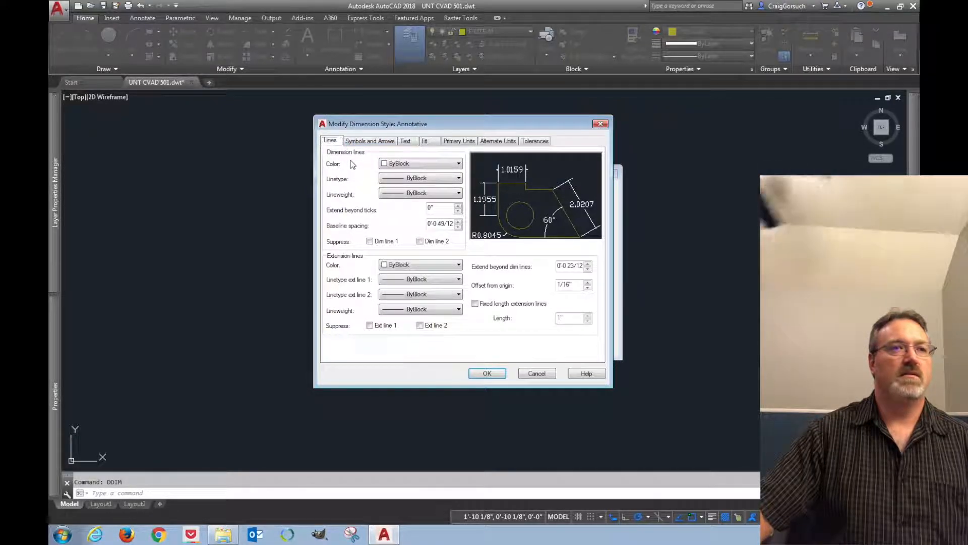
double_click(433, 208)
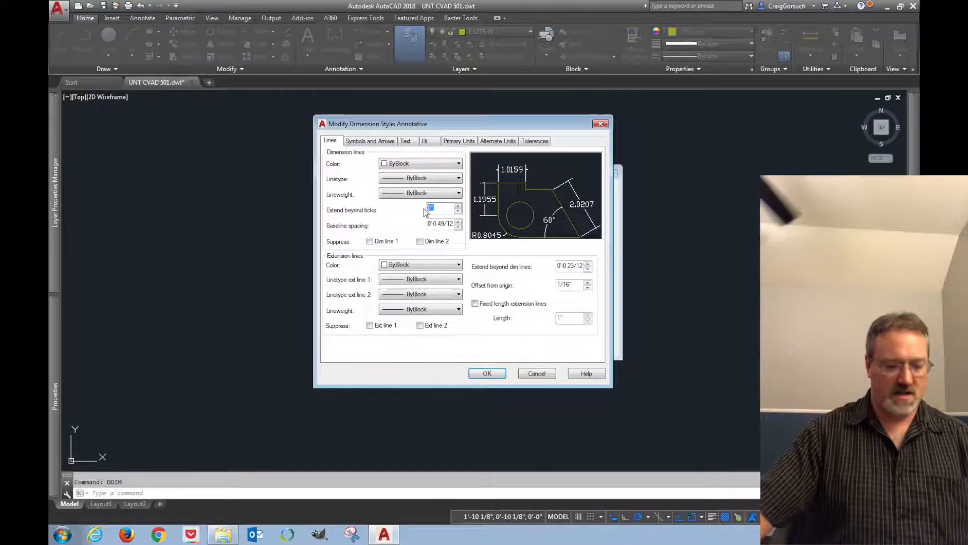
type("1/32")
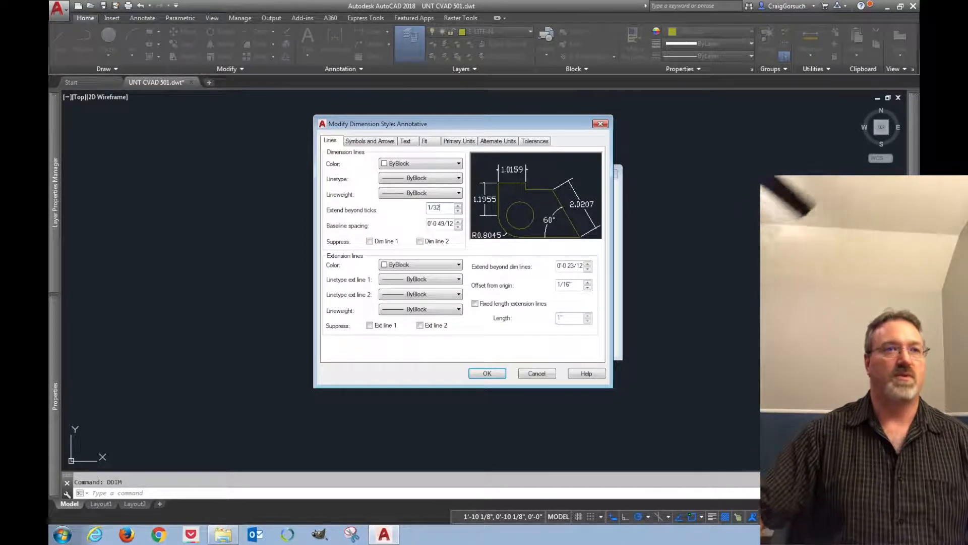
key("Tab")
type("1/4")
key("Tab")
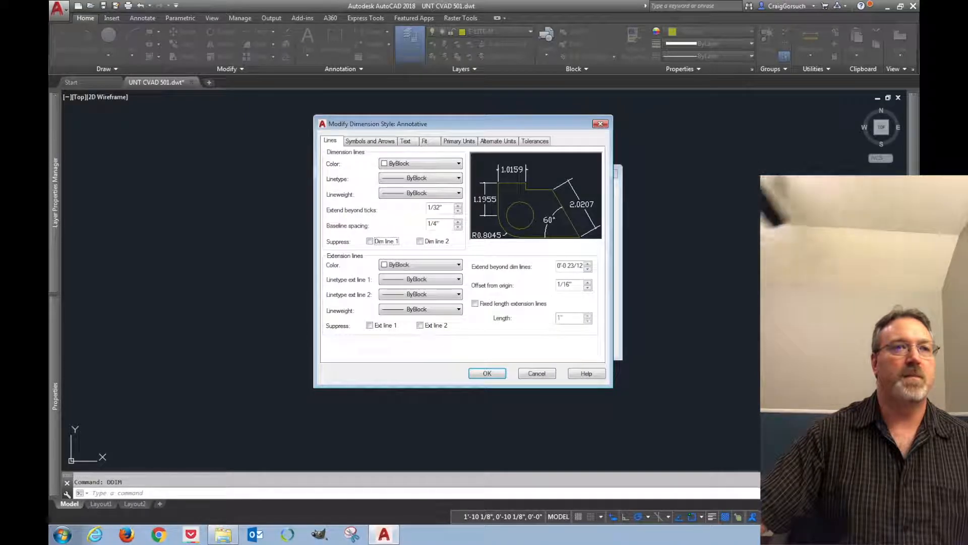
Set extension lines to extend 1/32" beyond dimension lines
left_click(558, 266)
key("shift+Right")
key("shift+Right")
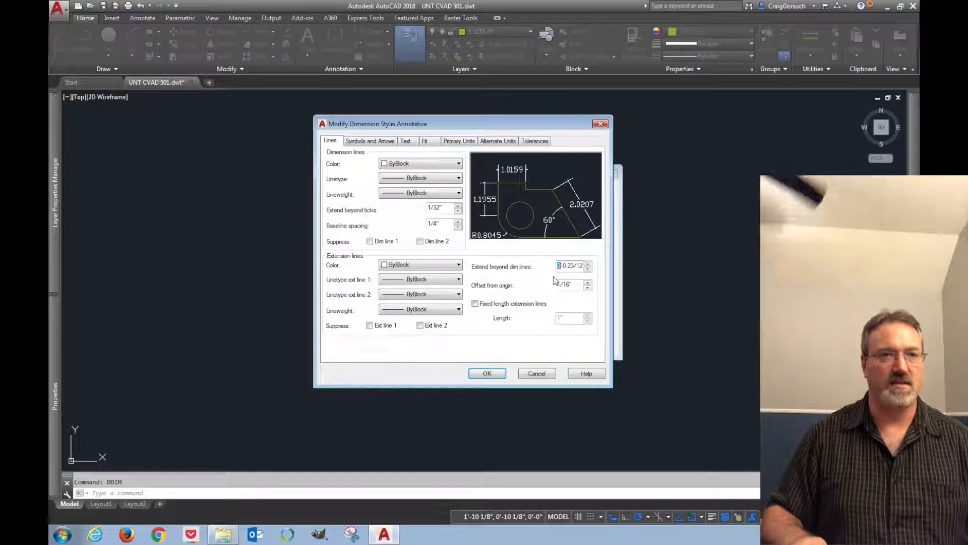
key("shift+End")
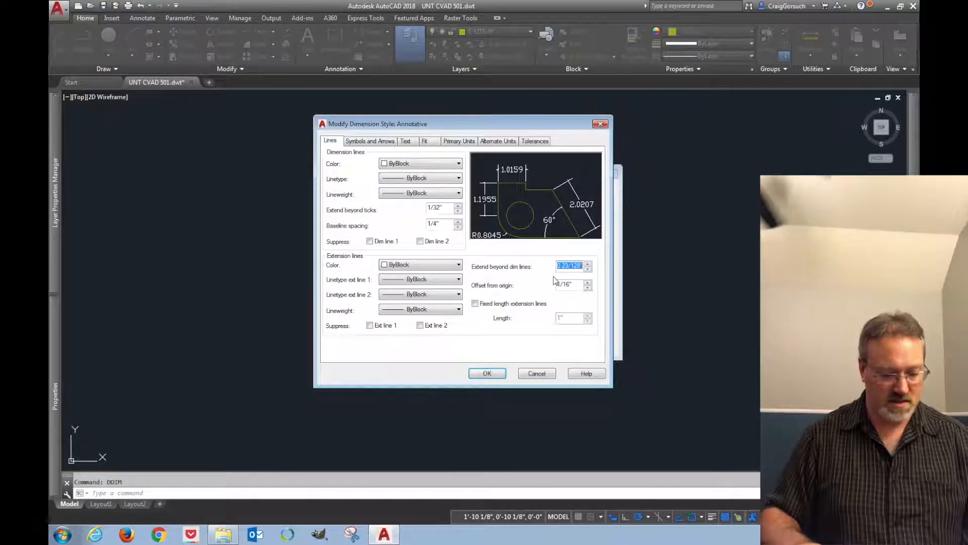
type("1/3")
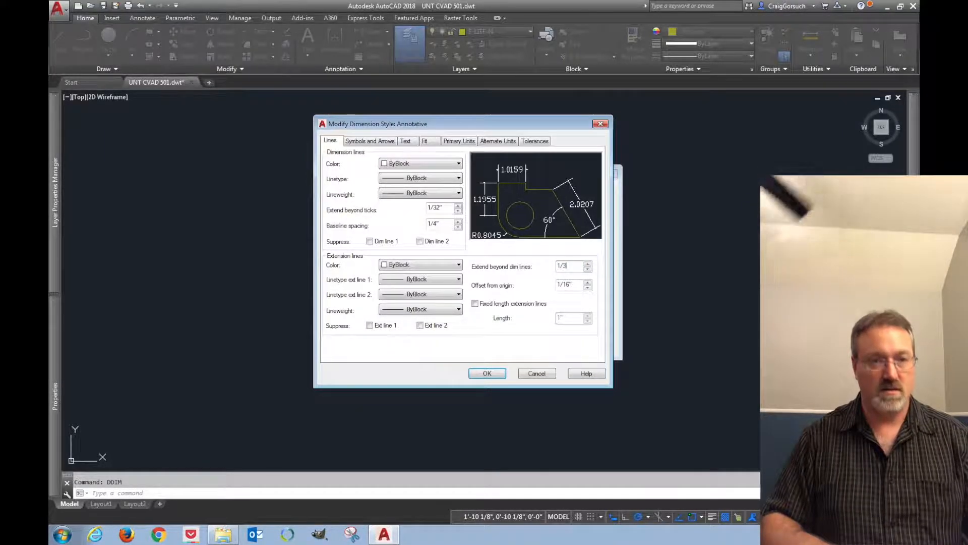
type("2")
key("Tab")
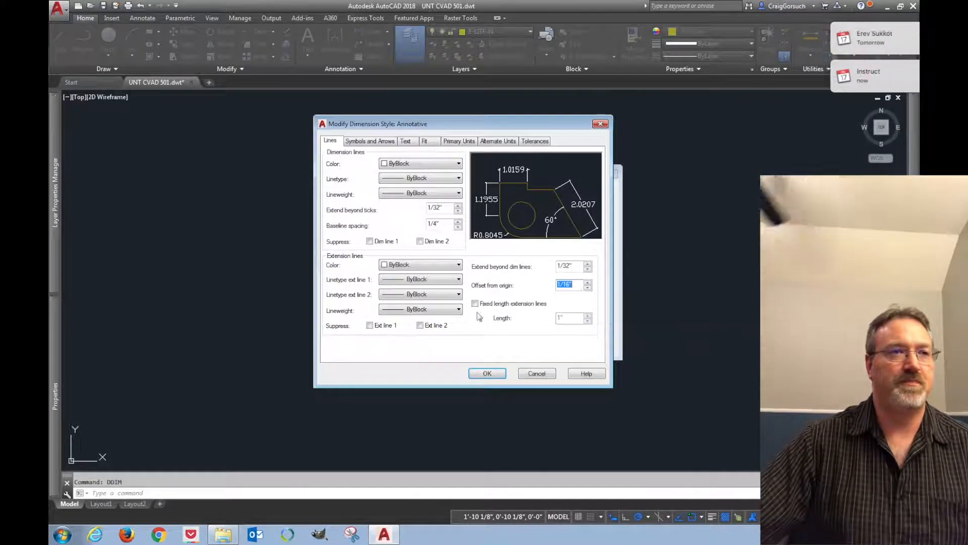
left_click(891, 30)
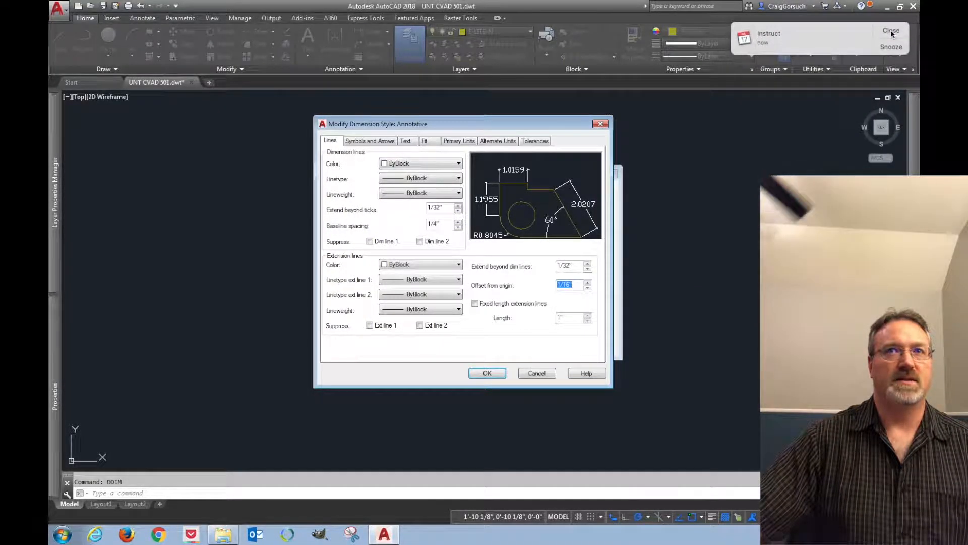
left_click(890, 30)
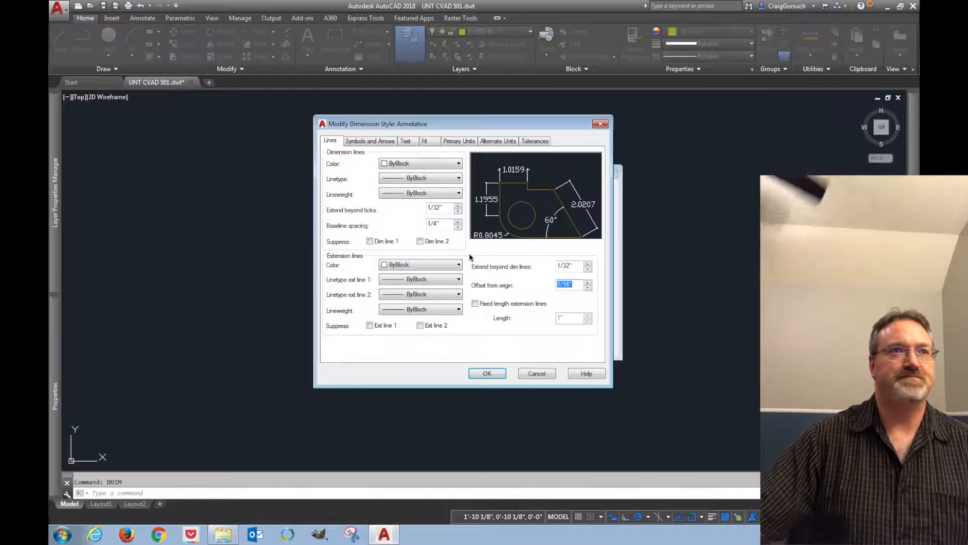
Set the dimension text style to Arial Narrow
left_click(407, 144)
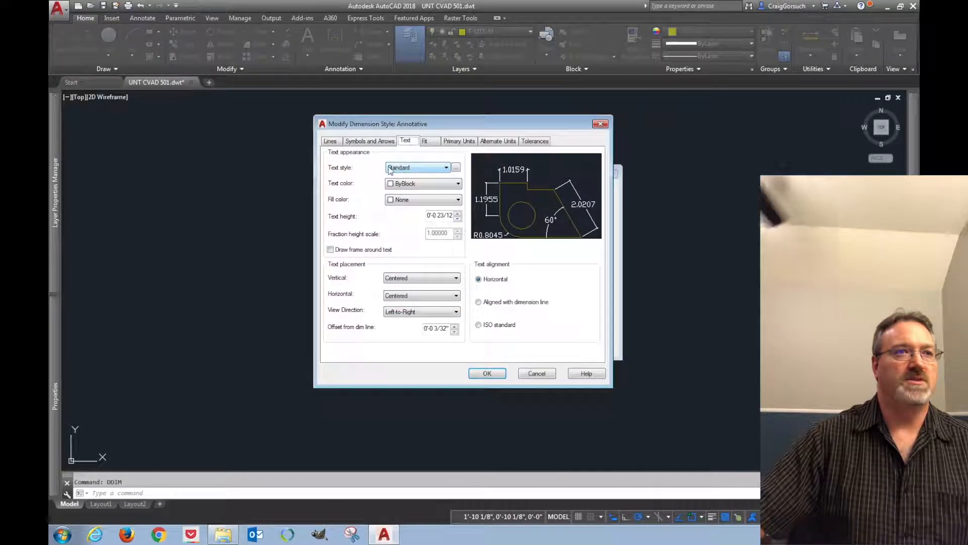
left_click(427, 168)
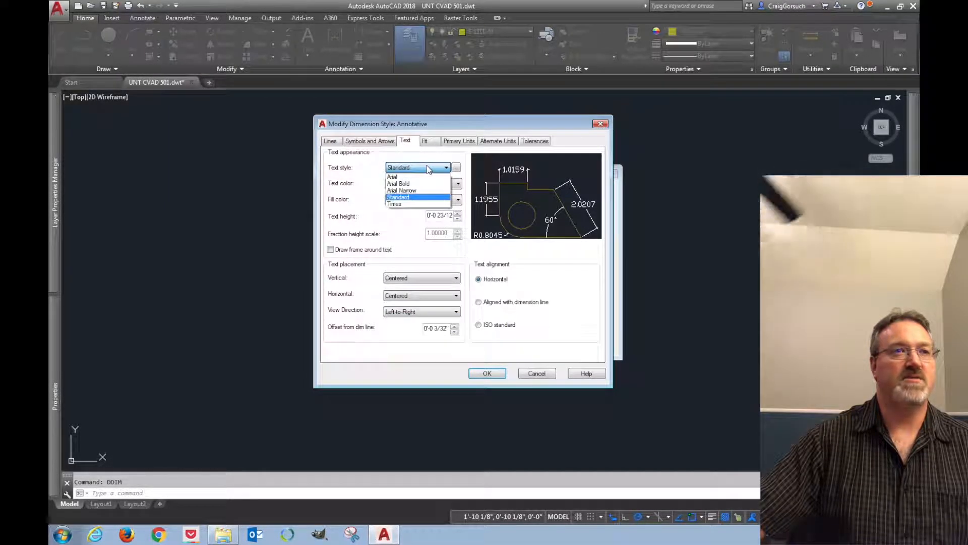
left_click(406, 191)
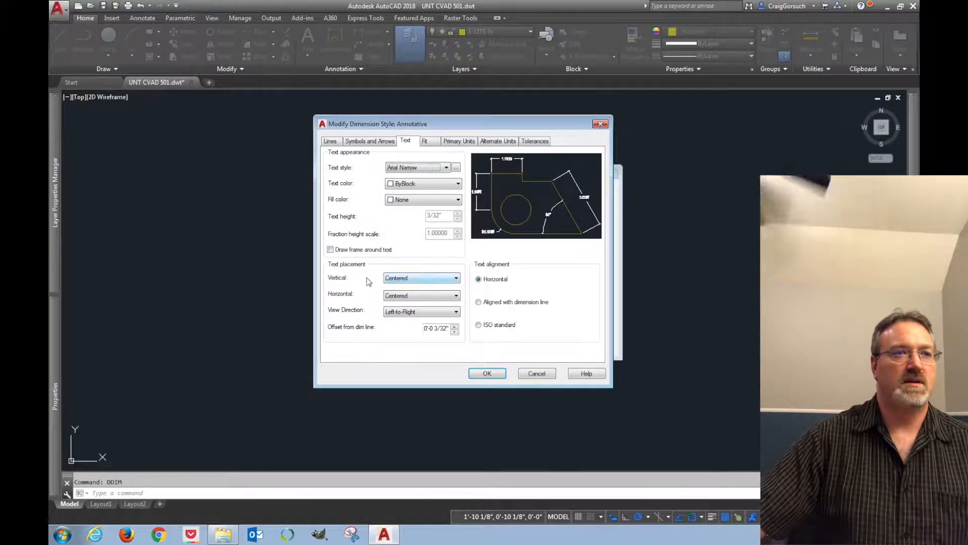
Place dimension text vertically above the line with a 1/32" offset from the dimension line
left_click(425, 277)
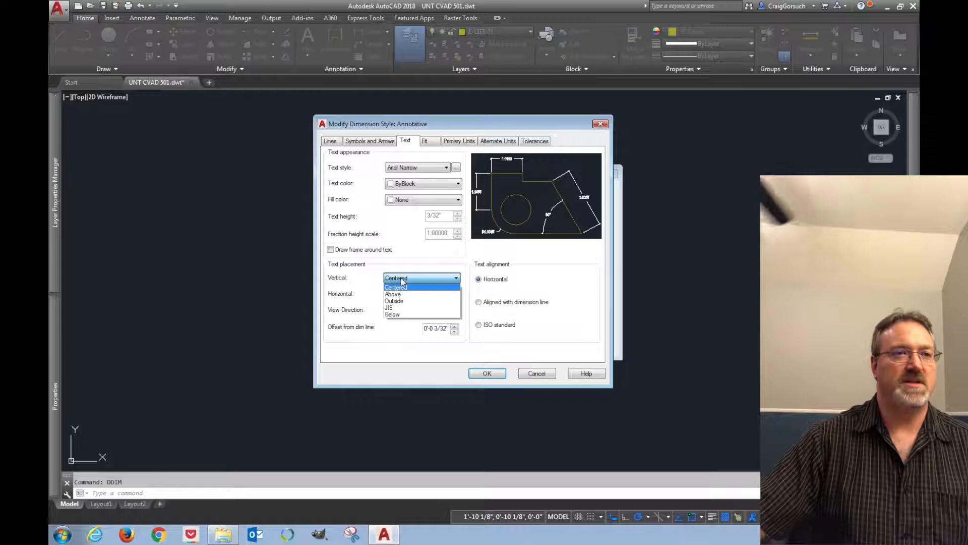
left_click(398, 294)
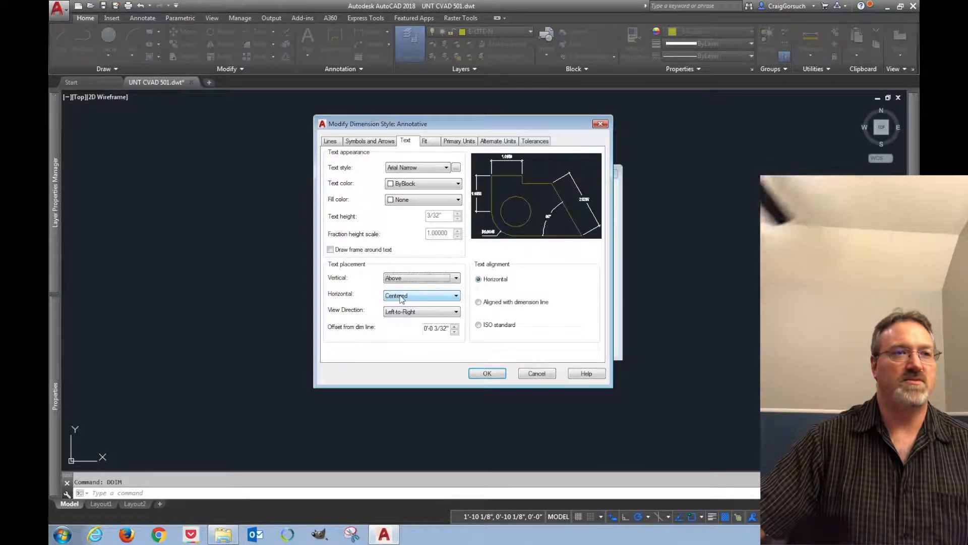
left_click(437, 328)
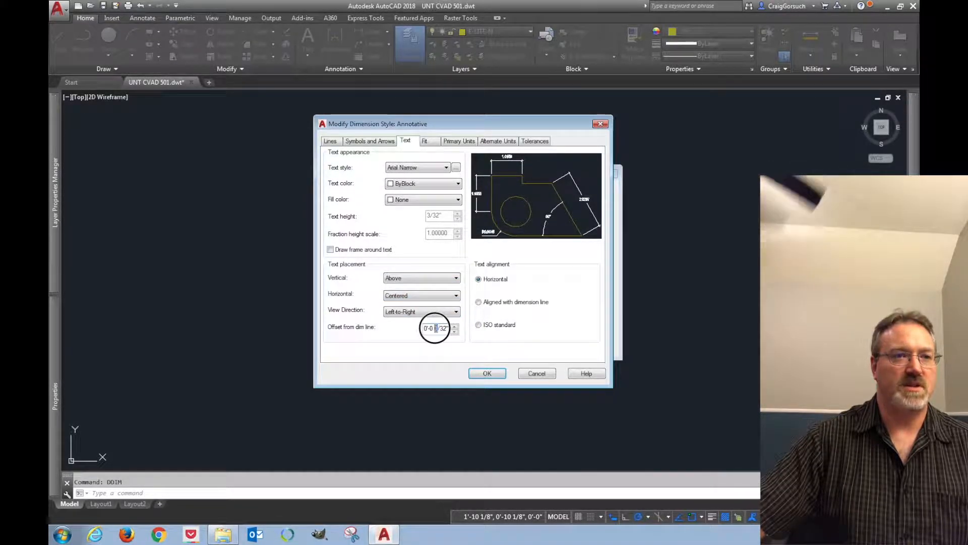
key("BackSpace")
type("1")
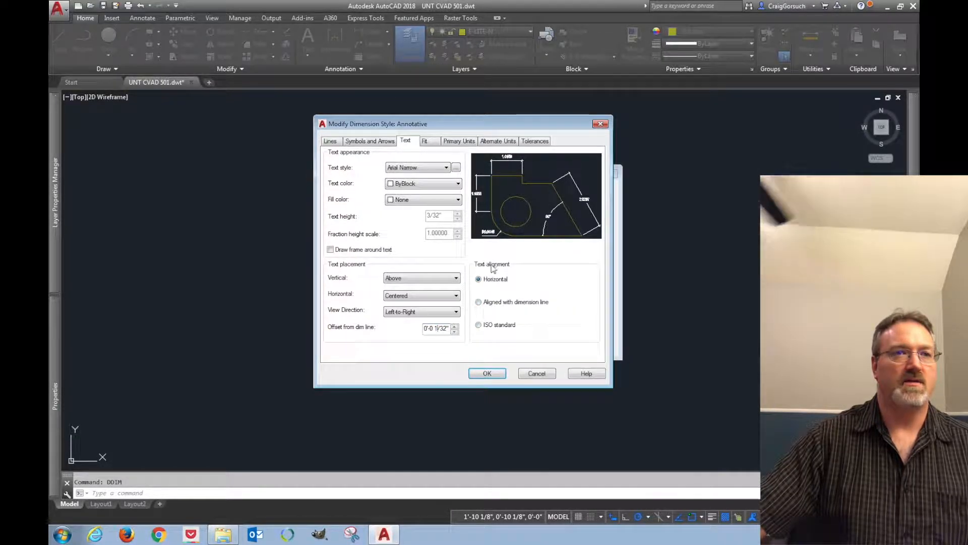
Set the text alignment to Aligned with dimension line
left_click(493, 302)
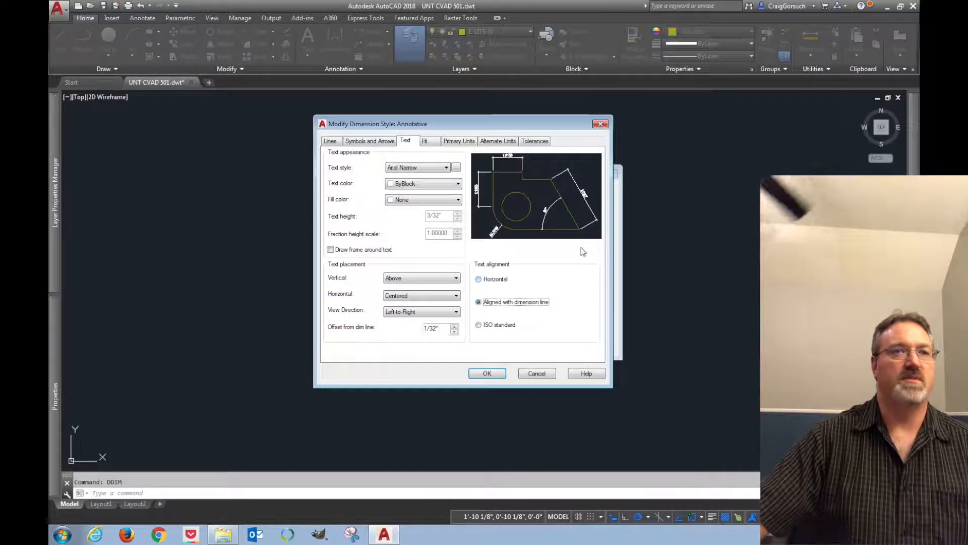
left_click(488, 327)
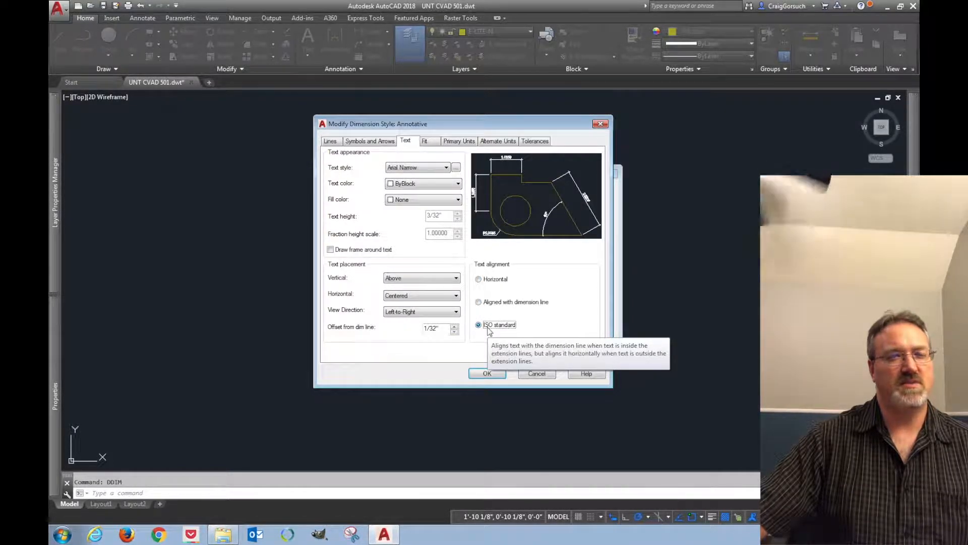
left_click(506, 303)
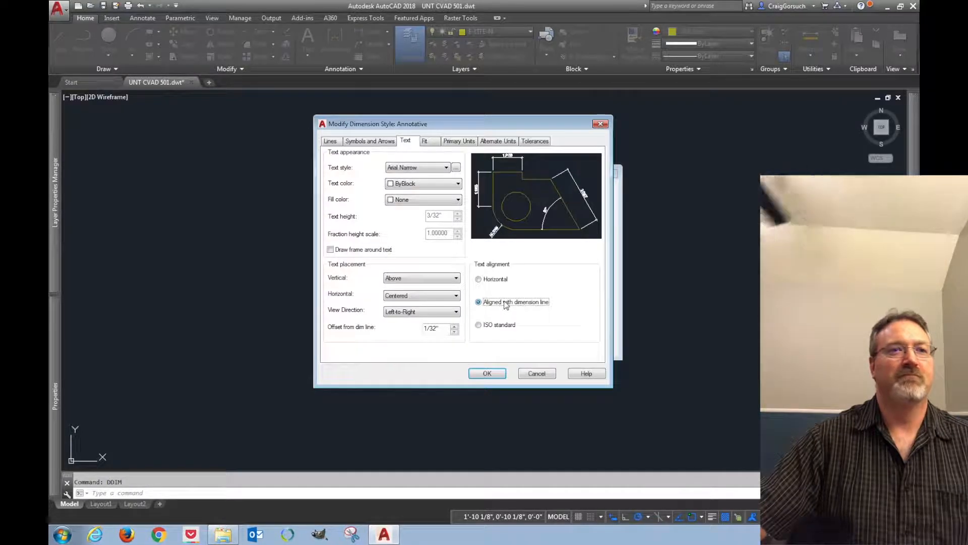
In Fit settings, place text over the dimension line with a leader when it is not in the default position
left_click(429, 143)
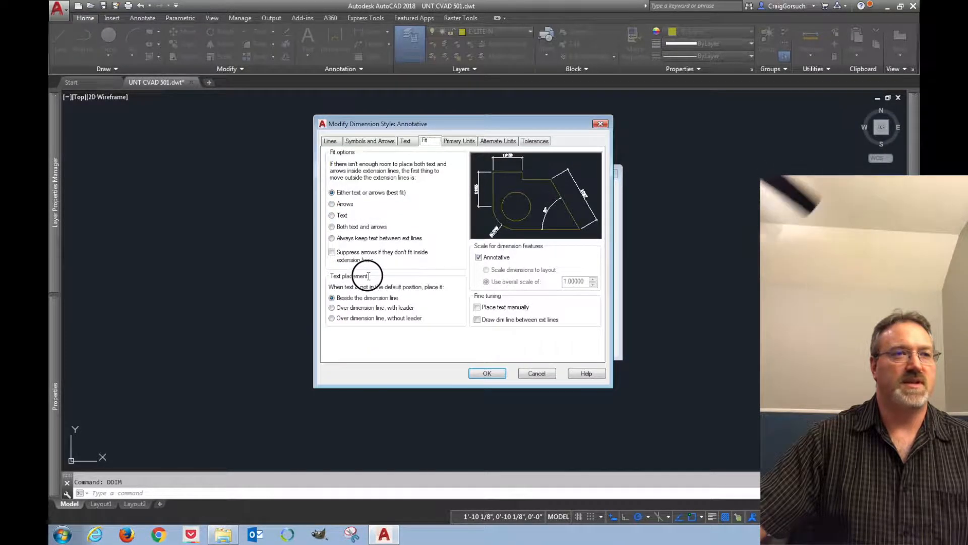
left_click(332, 308)
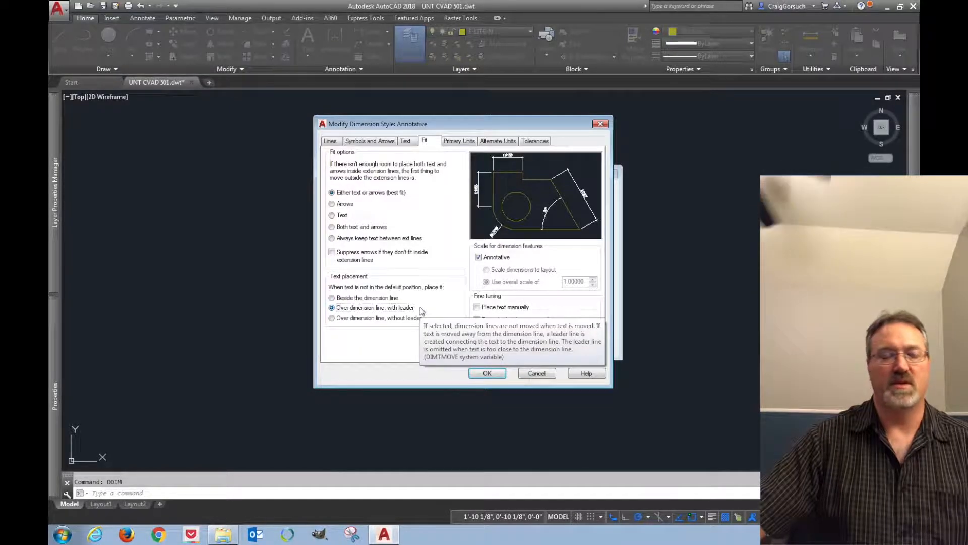
Set the primary linear unit format to Architectural with a precision of 0'-0 1/4"
left_click(459, 142)
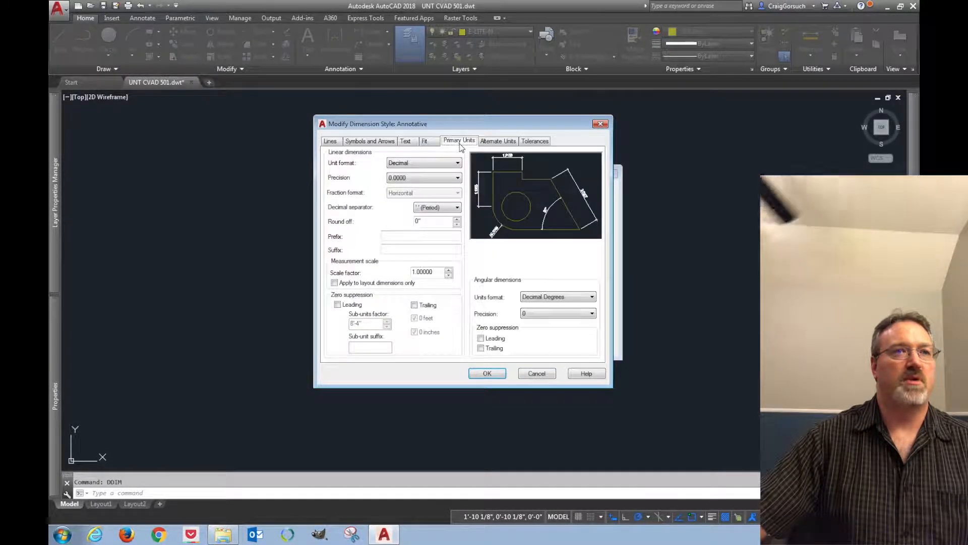
left_click(395, 163)
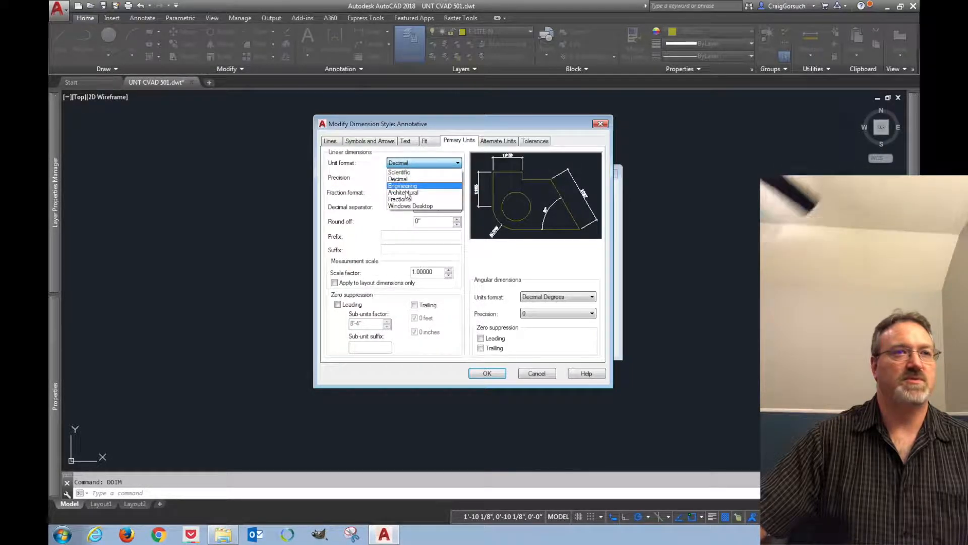
left_click(403, 192)
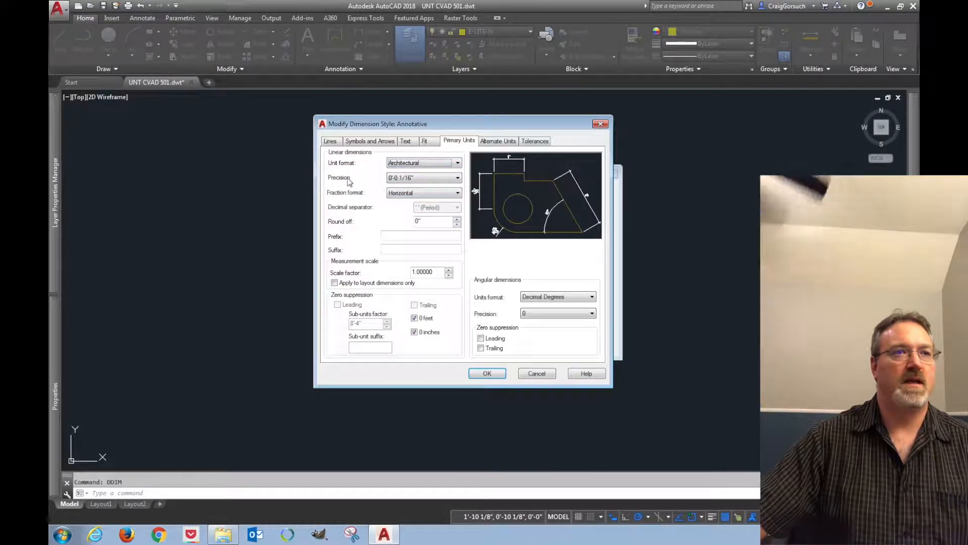
left_click(431, 181)
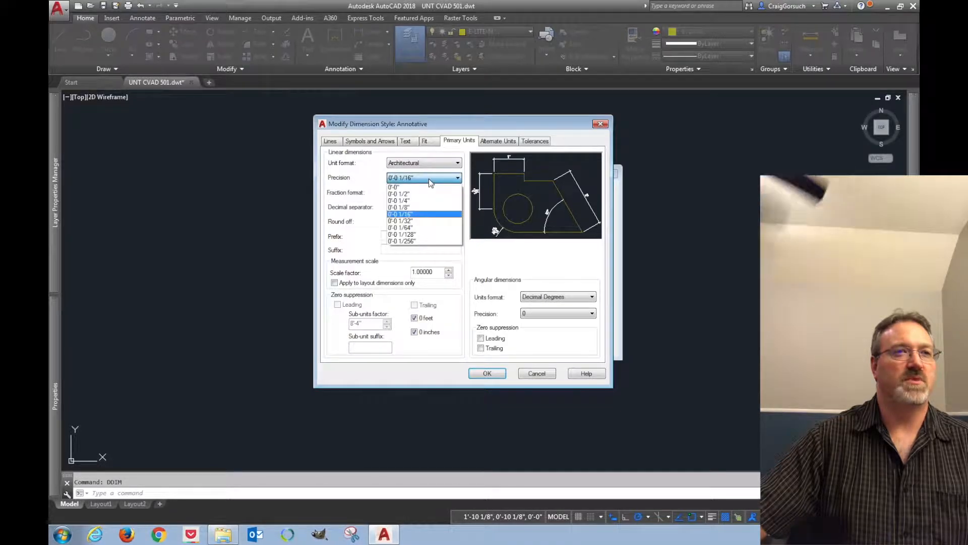
left_click(408, 201)
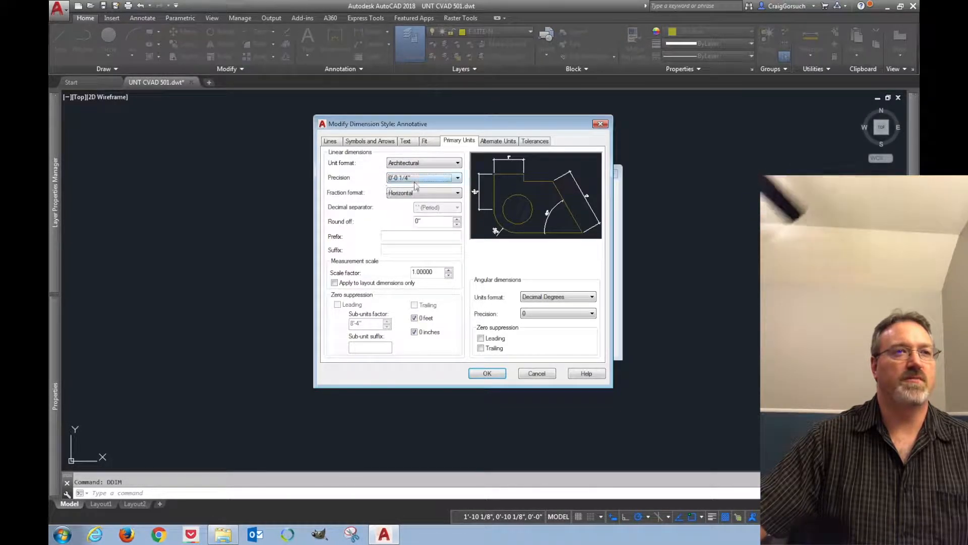
Set the fraction format to Diagonal and turn off zero suppression for 0 inches
left_click(430, 193)
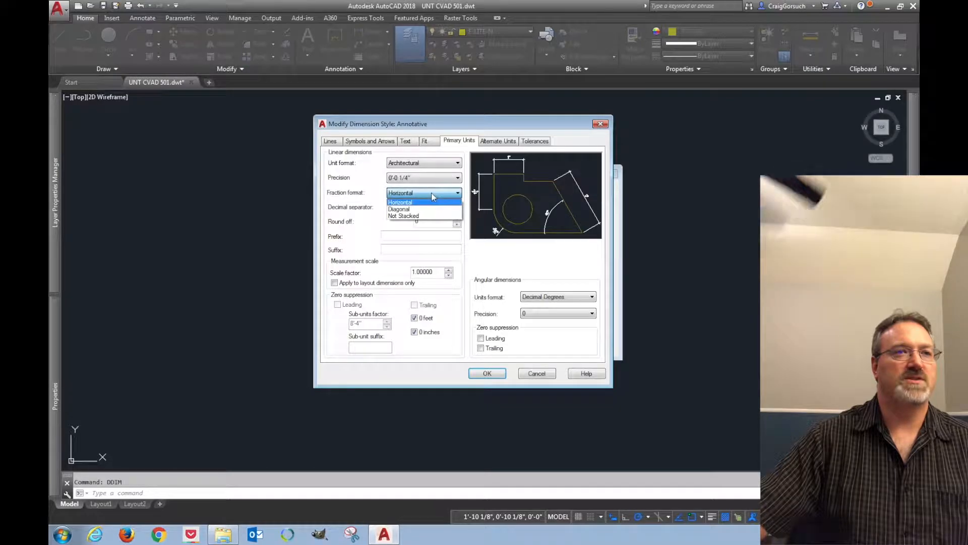
left_click(398, 210)
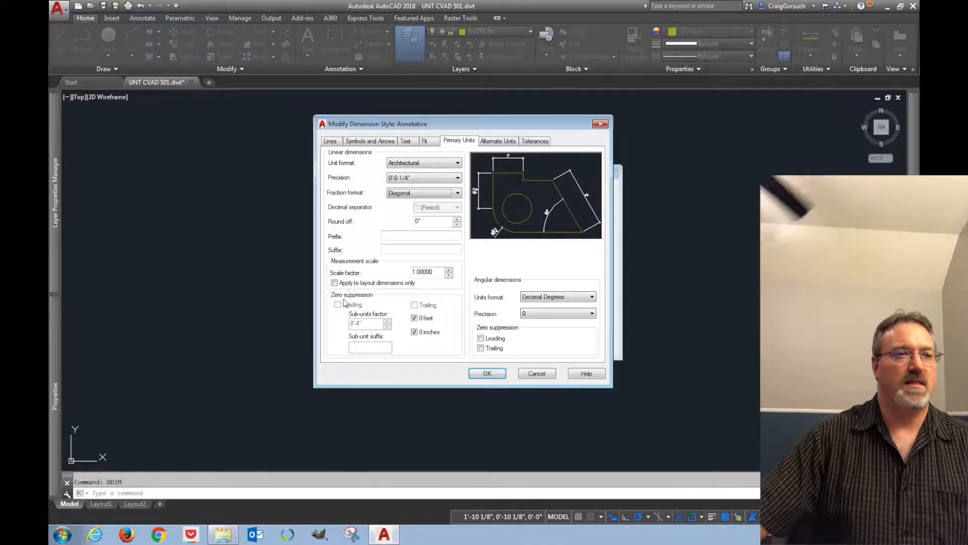
left_click(415, 332)
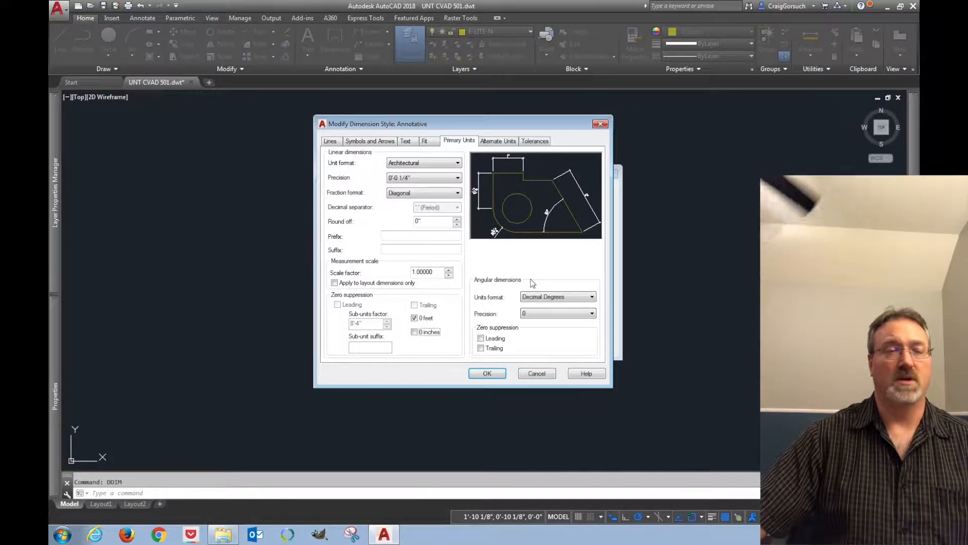
Set the tolerance scaling for height to .75, then save the style and close the Dimension Style Manager
left_click(498, 141)
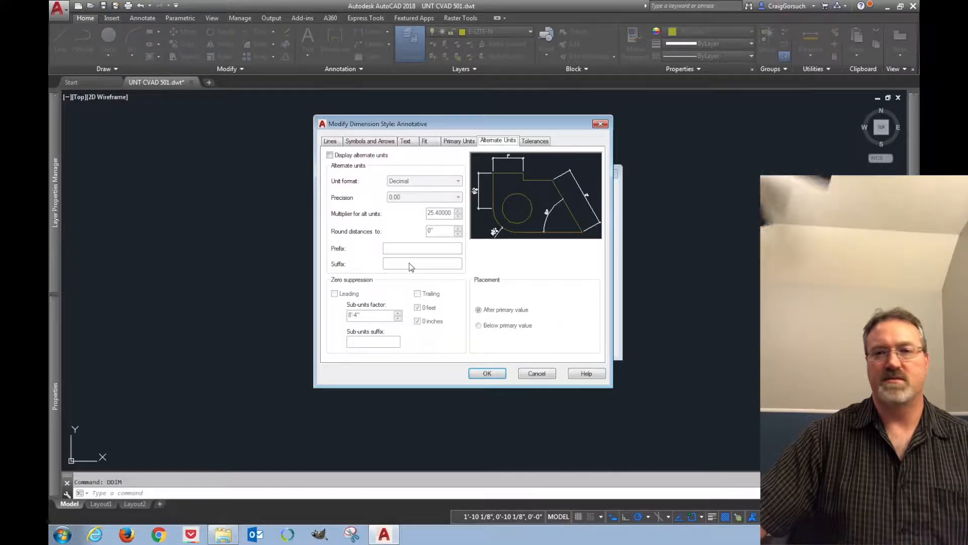
left_click(536, 141)
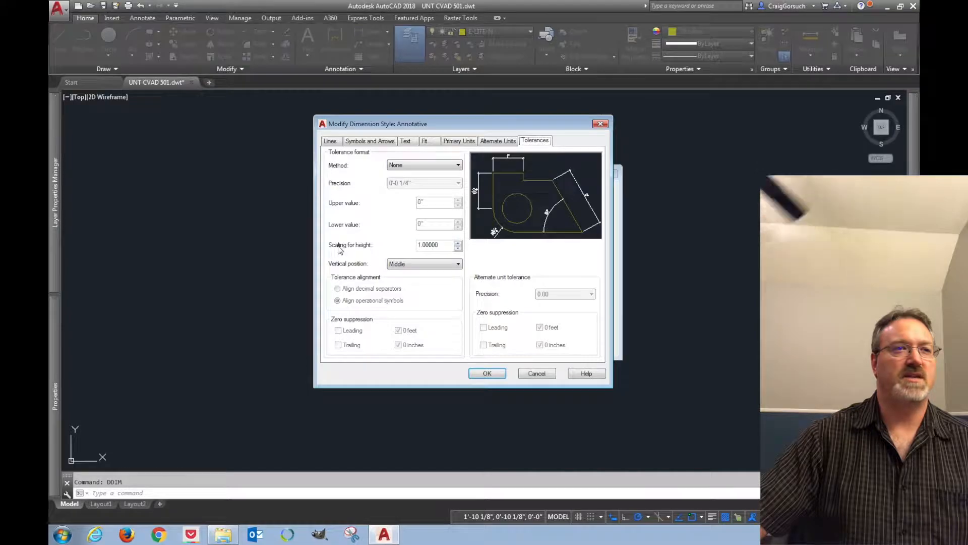
left_click_drag(442, 245, 401, 245)
type(".7")
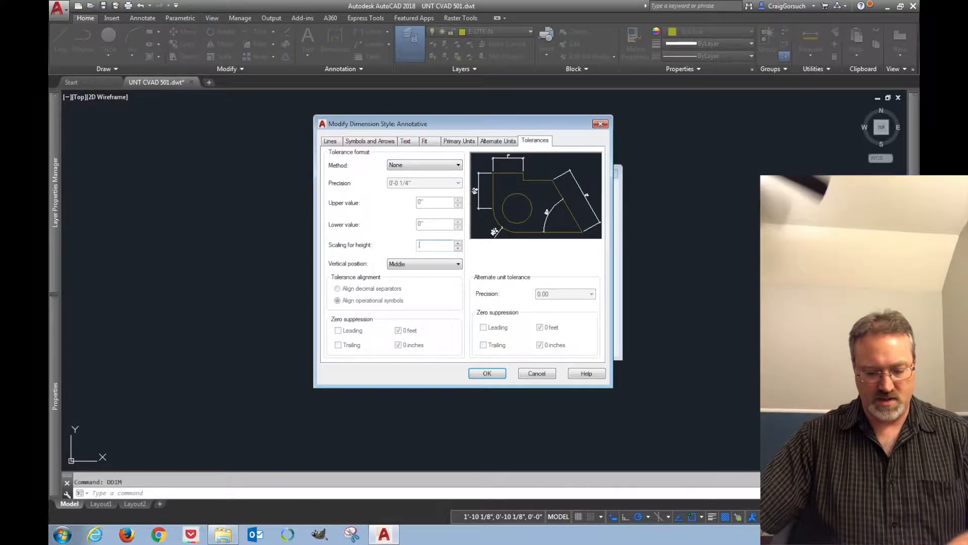
type("5")
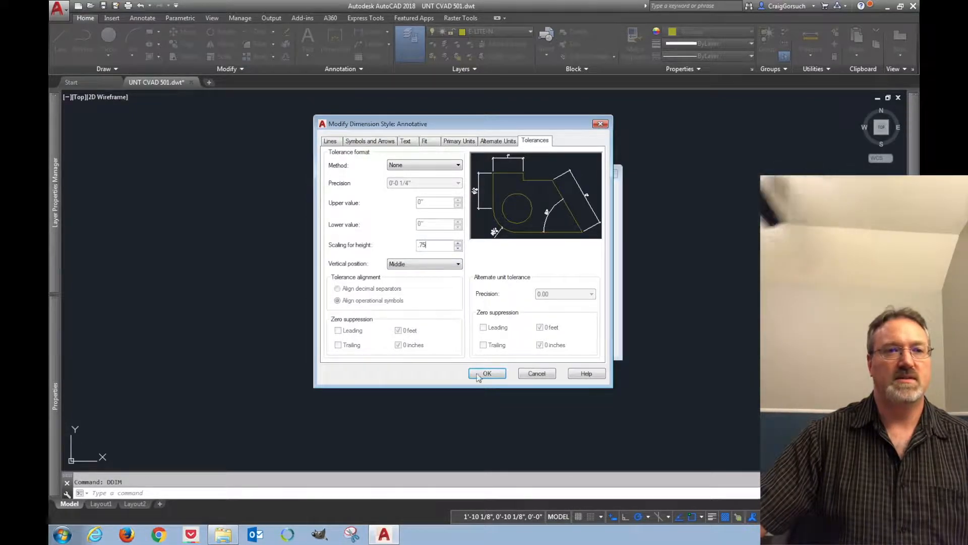
left_click(492, 375)
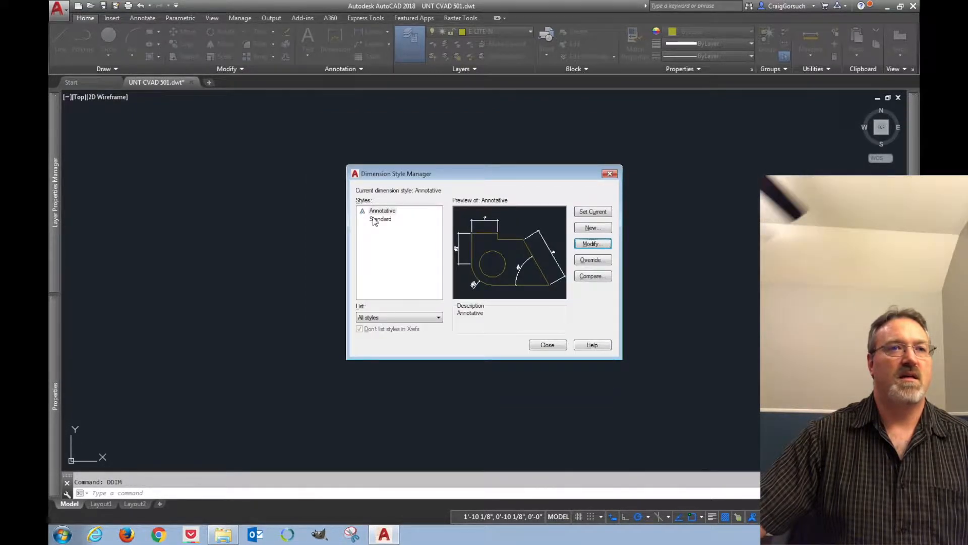
left_click(547, 345)
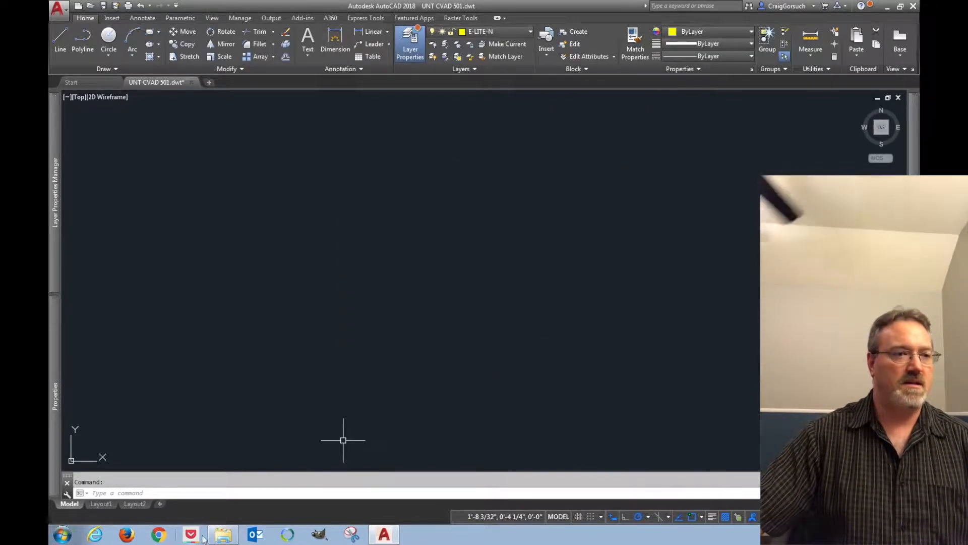
Open the 501 project folder in File Explorer and review the A101, A102, A201 and A202 drawing files
left_click(224, 534)
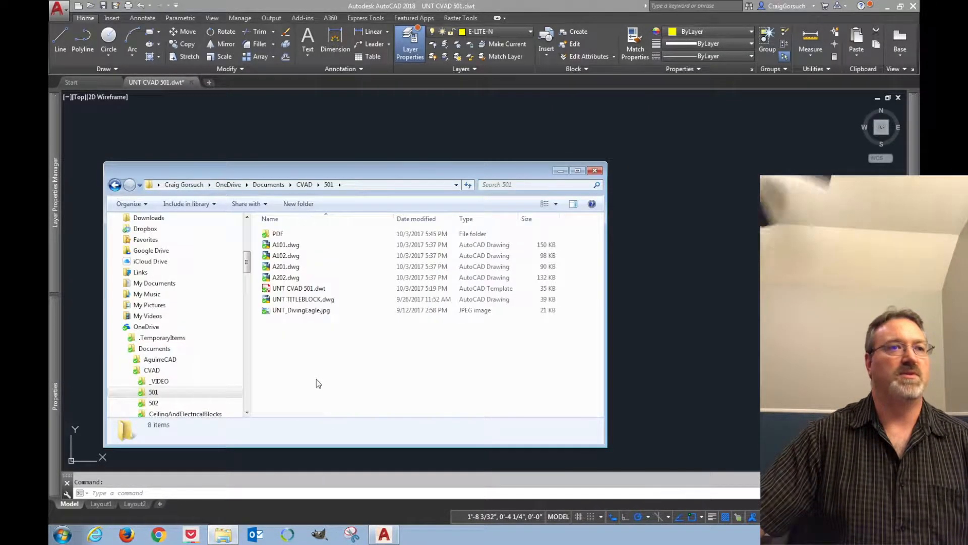
left_click(293, 246)
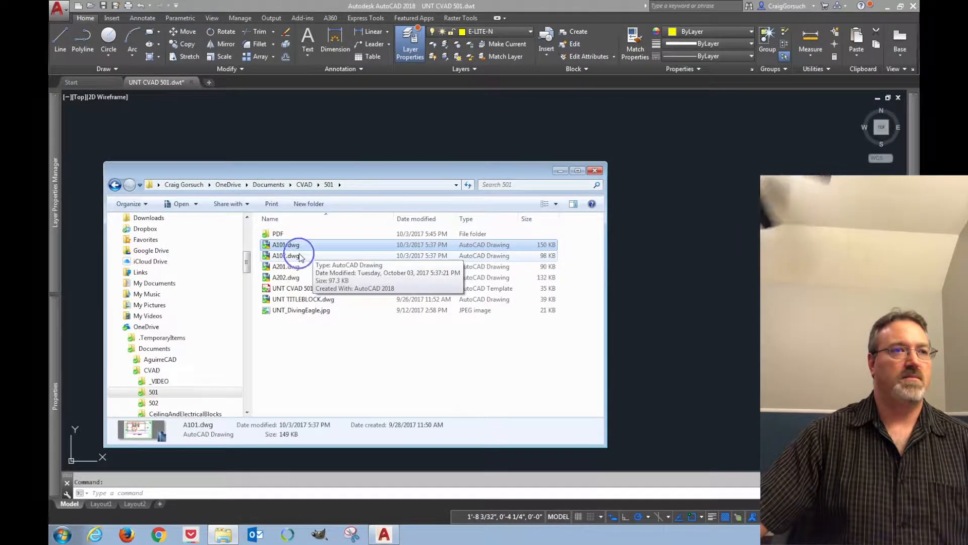
left_click(297, 267, "shift")
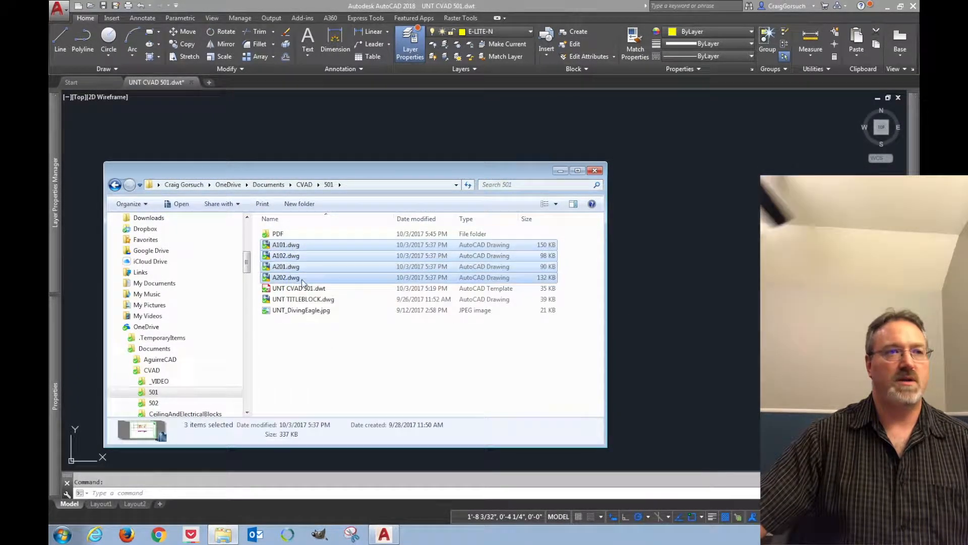
left_click(302, 278, "shift")
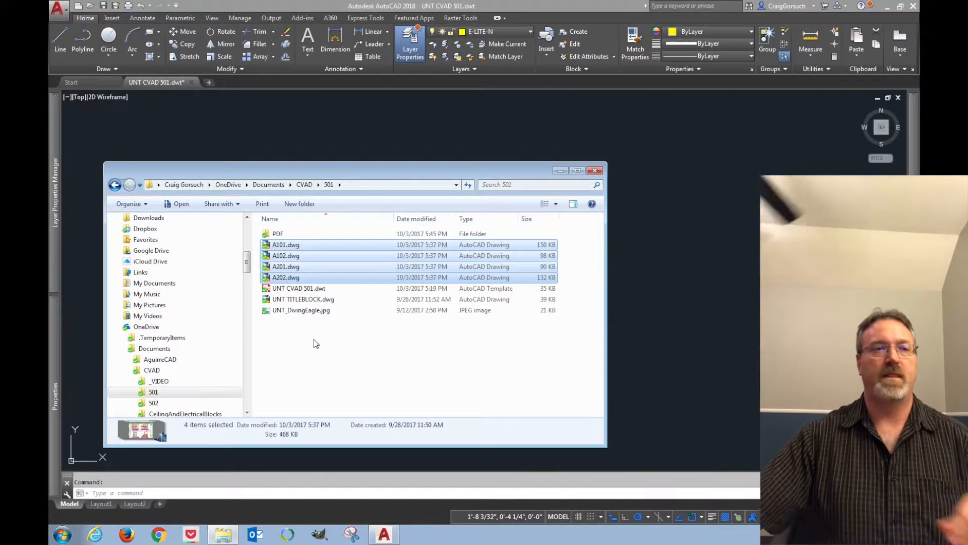
left_click(361, 371)
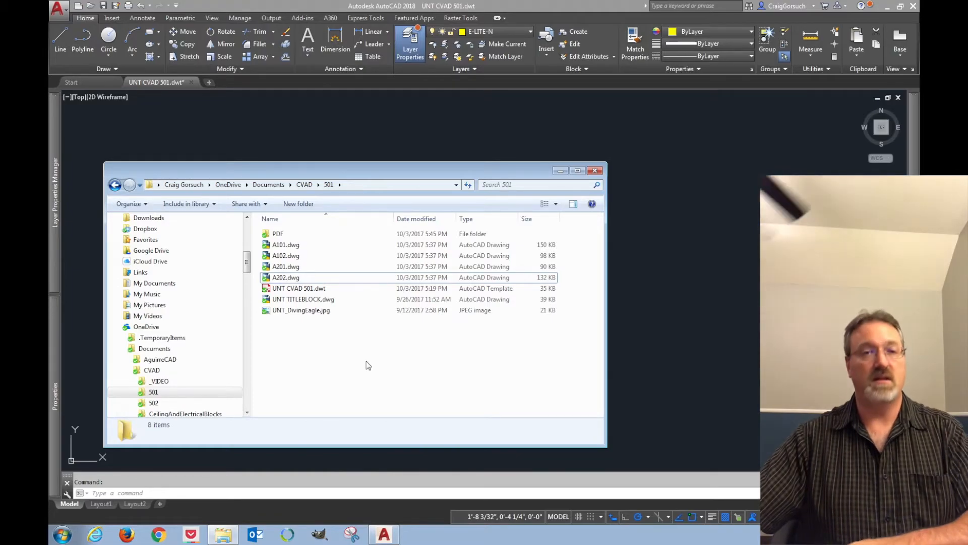
key("ctrl+Right")
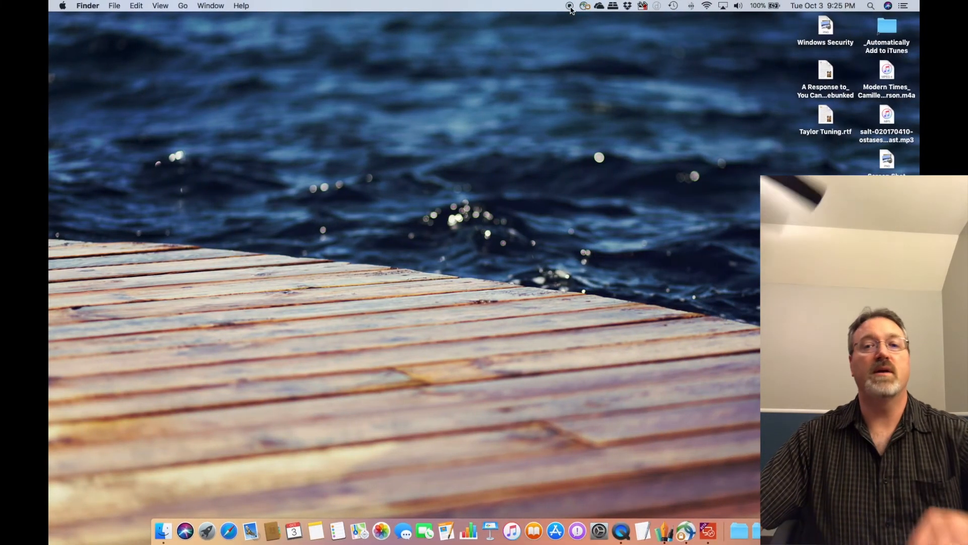